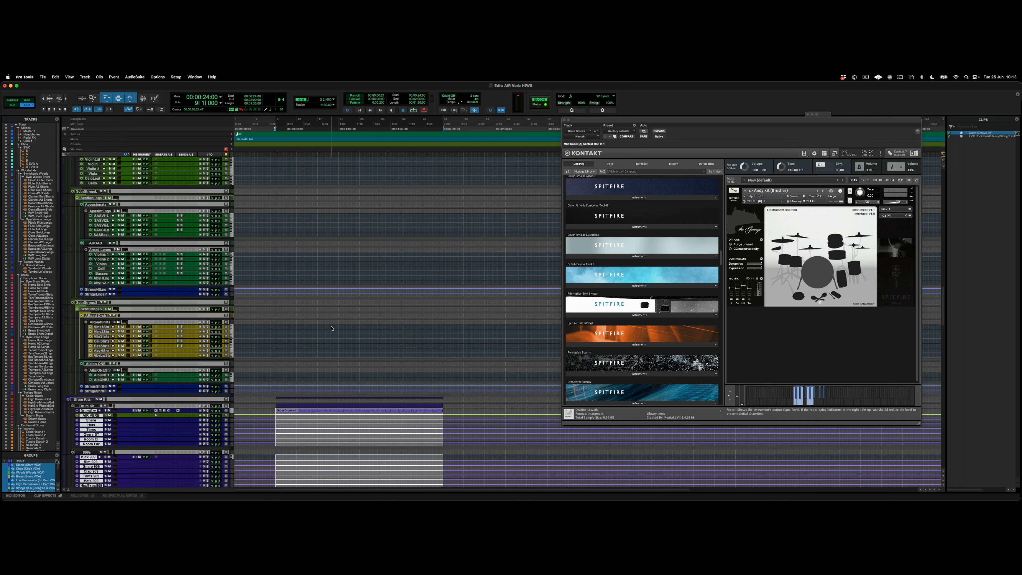
- Enlarge the Drum Kits tracks, open AIR Studios Reverb on the AIR VERB track, and audition the drum groove
key("ctrl+shift+h")
key("ctrl+Up")
key("ctrl+Up")
key("ctrl+Up")
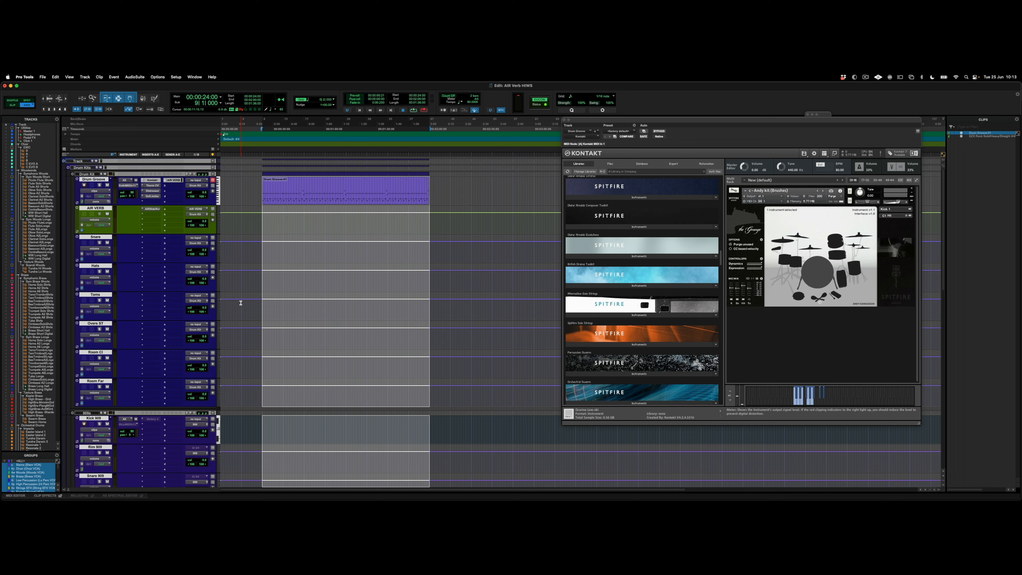
left_click(155, 209)
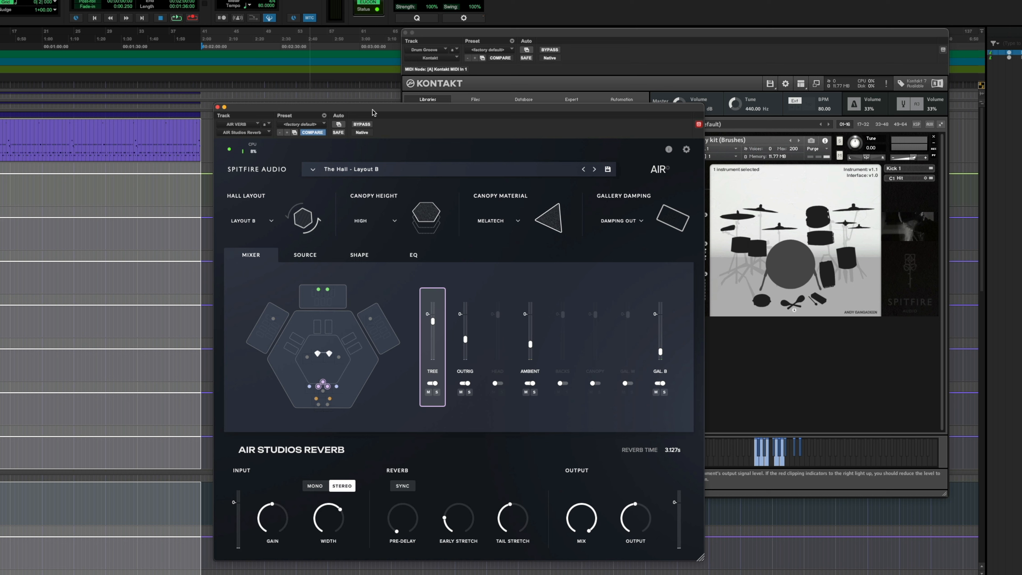
key("space")
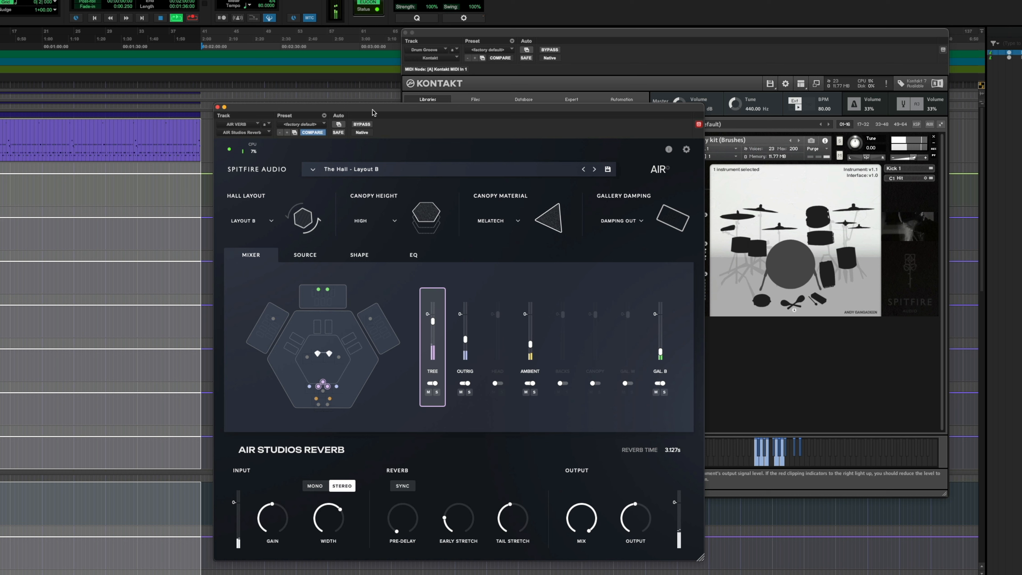
key("space")
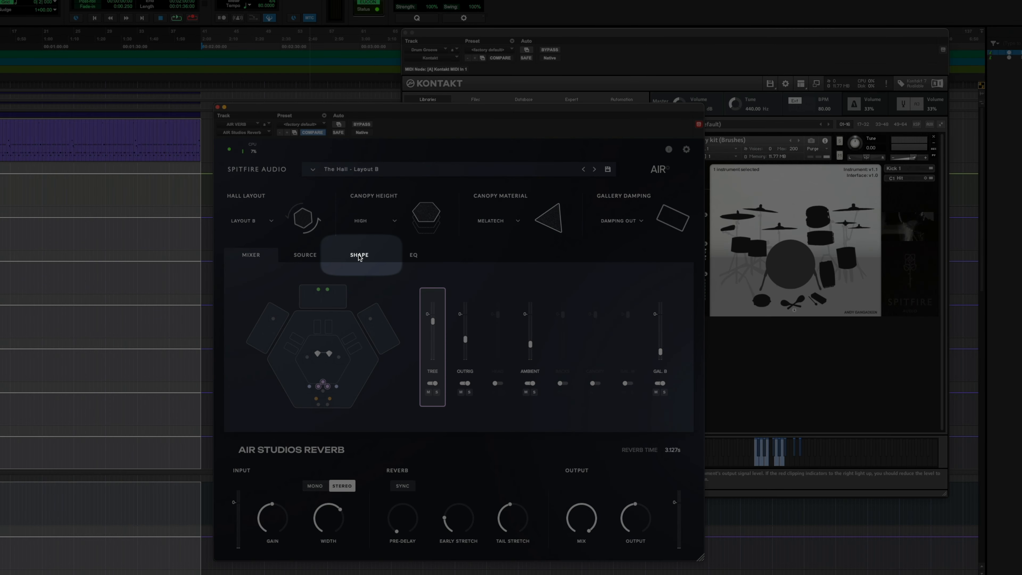
- Shorten the reverb's shape by minimising early and tail stretch, reducing the late level, and lowering the early level to 32%
left_click(359, 256)
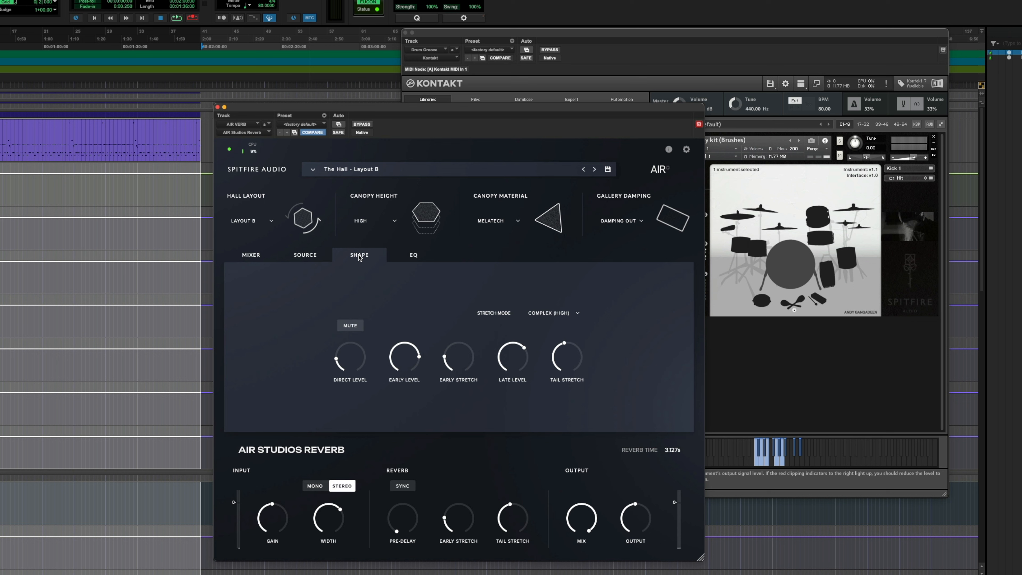
left_click(251, 254)
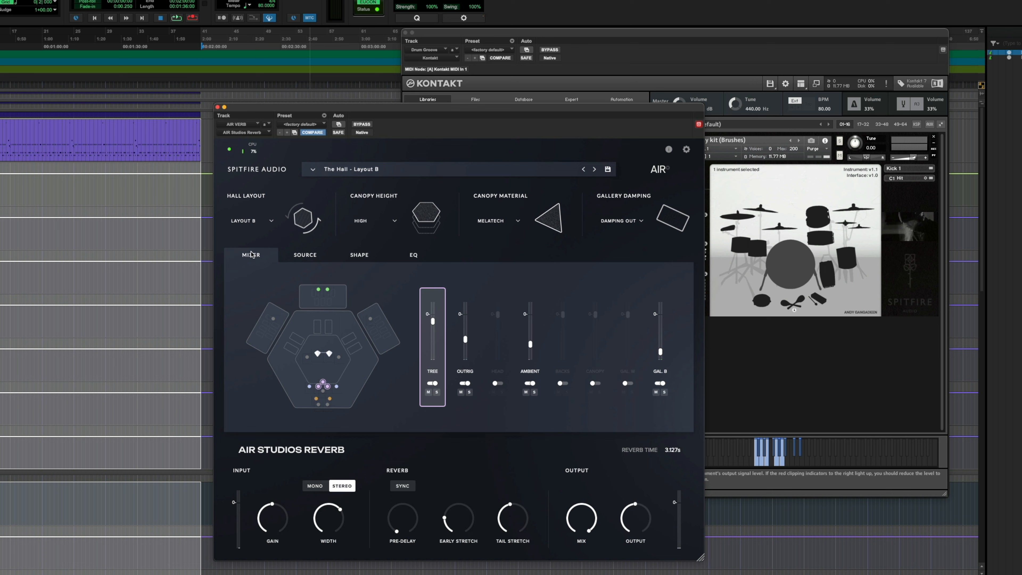
left_click(359, 258)
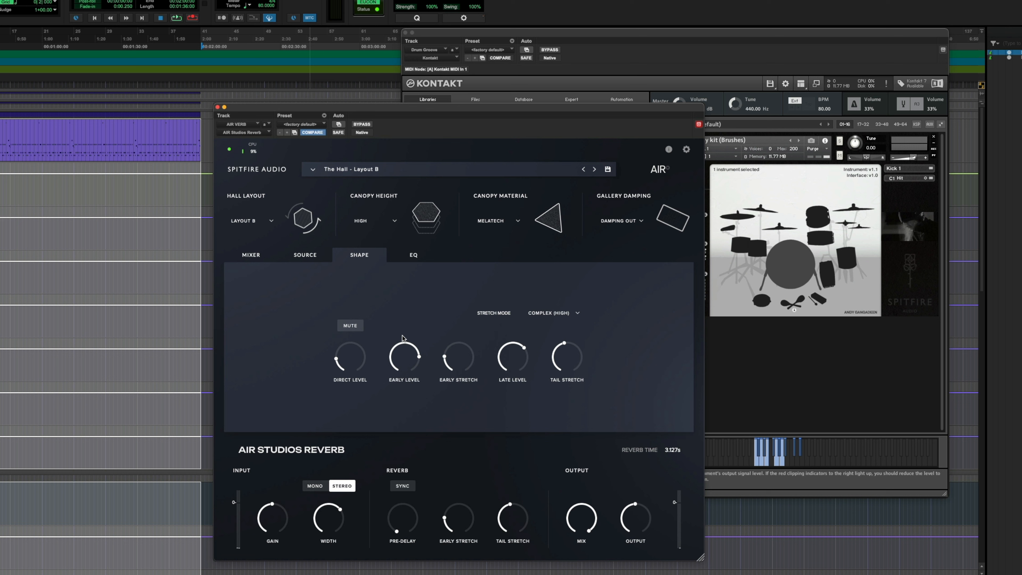
left_click_drag(562, 348, 531, 423)
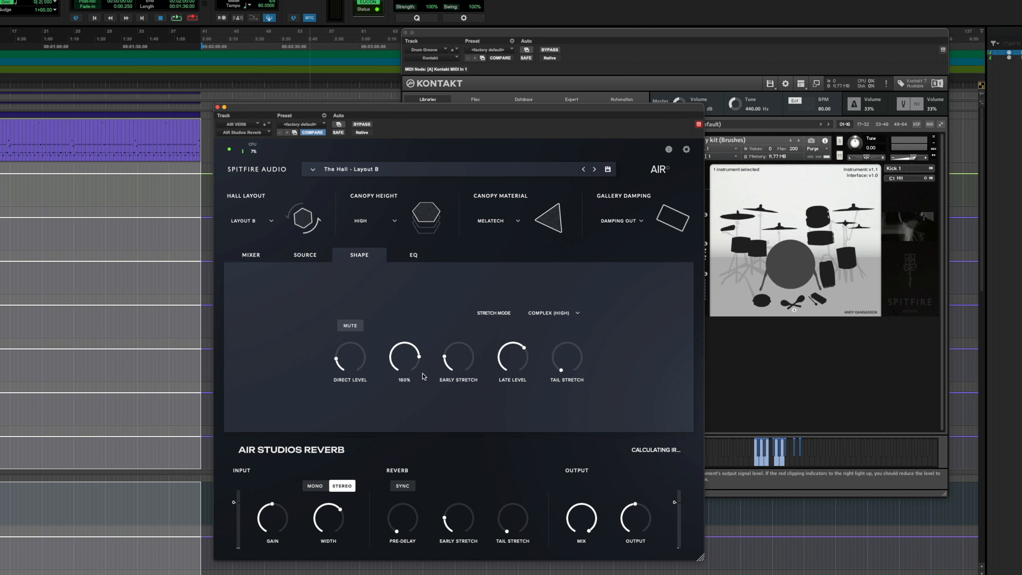
left_click_drag(471, 359, 458, 365)
left_click_drag(517, 350, 497, 414)
left_click_drag(414, 361, 345, 426)
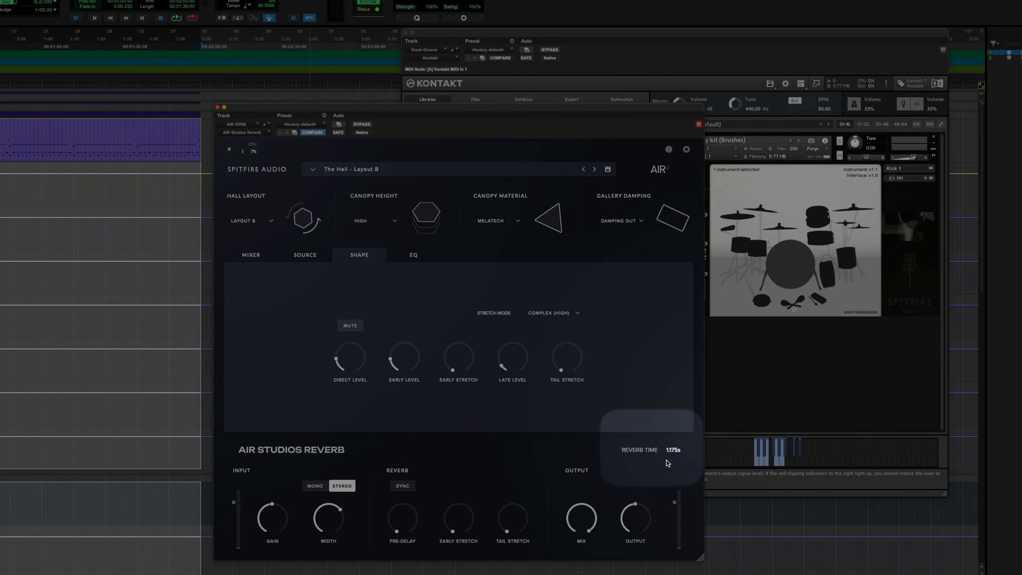
mouse_move(392, 362)
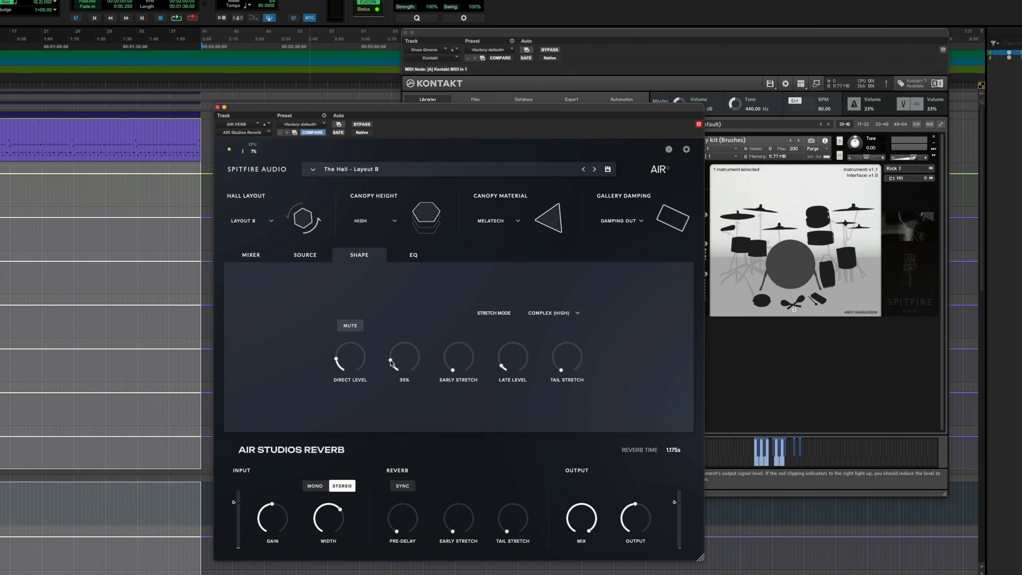
left_click_drag(390, 359, 390, 362)
- Play the drum groove and raise the reverb's output to about 11 dB, then stop playback
key("space")
mouse_move(635, 504)
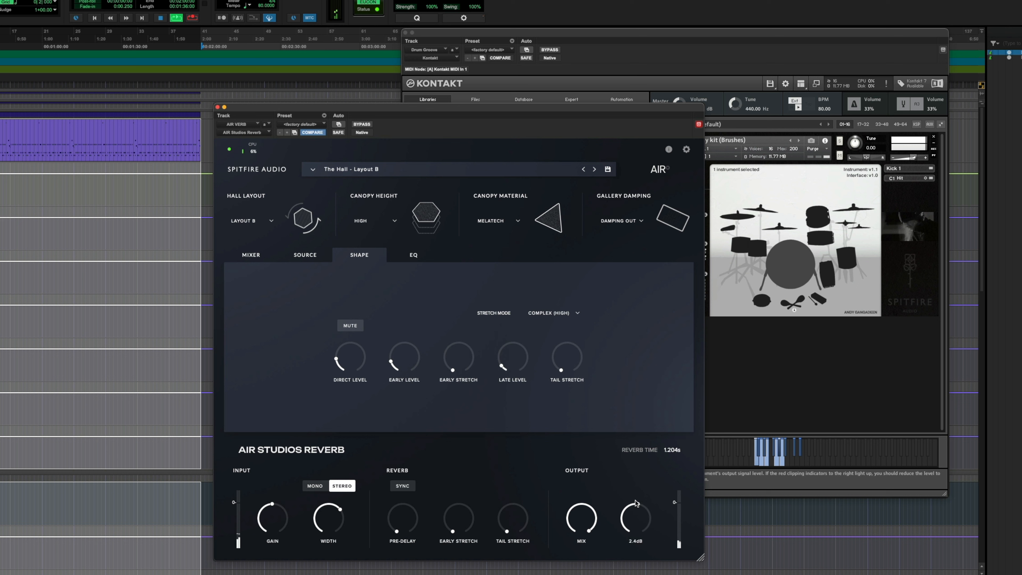
left_click_drag(634, 503, 637, 487)
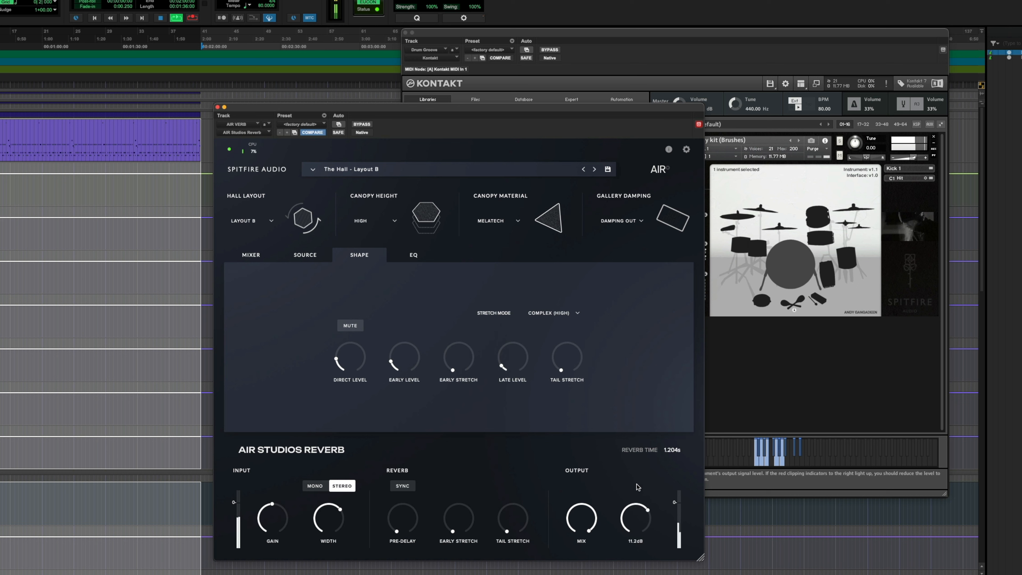
left_click_drag(637, 486, 636, 483)
key("space")
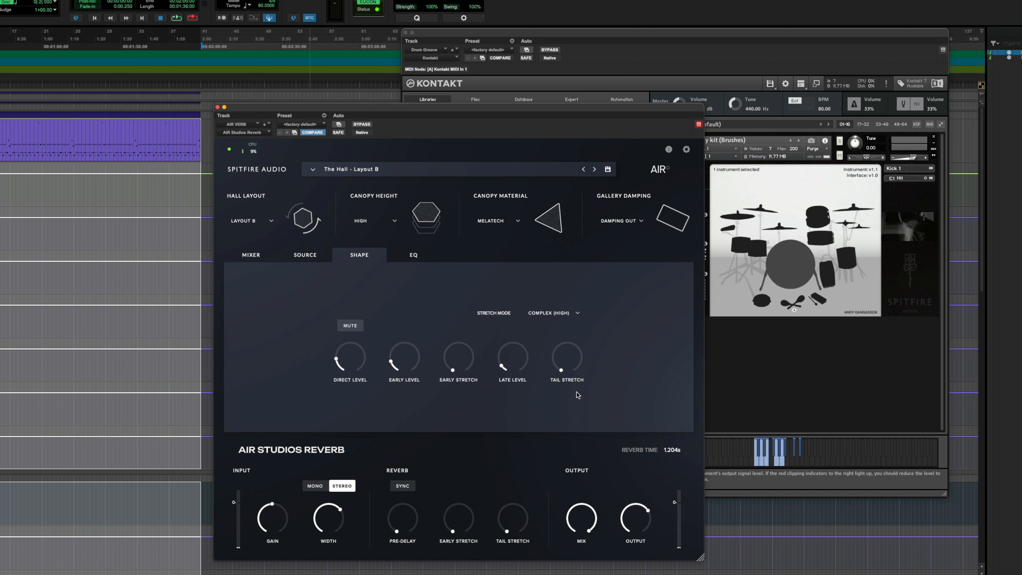
- Change the hall to a Wood canopy at Low height with gallery Damping In
left_click(498, 220)
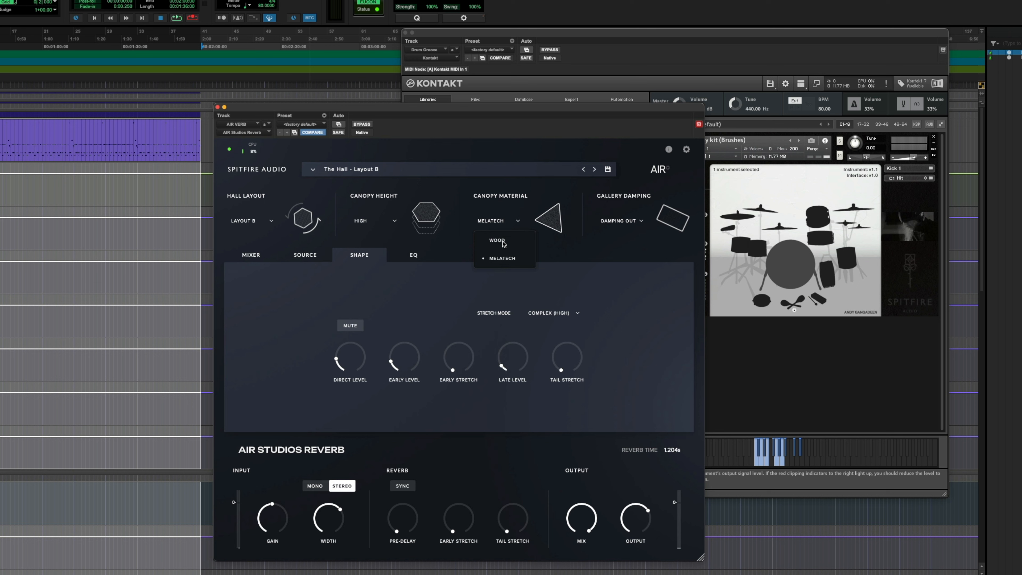
left_click(503, 242)
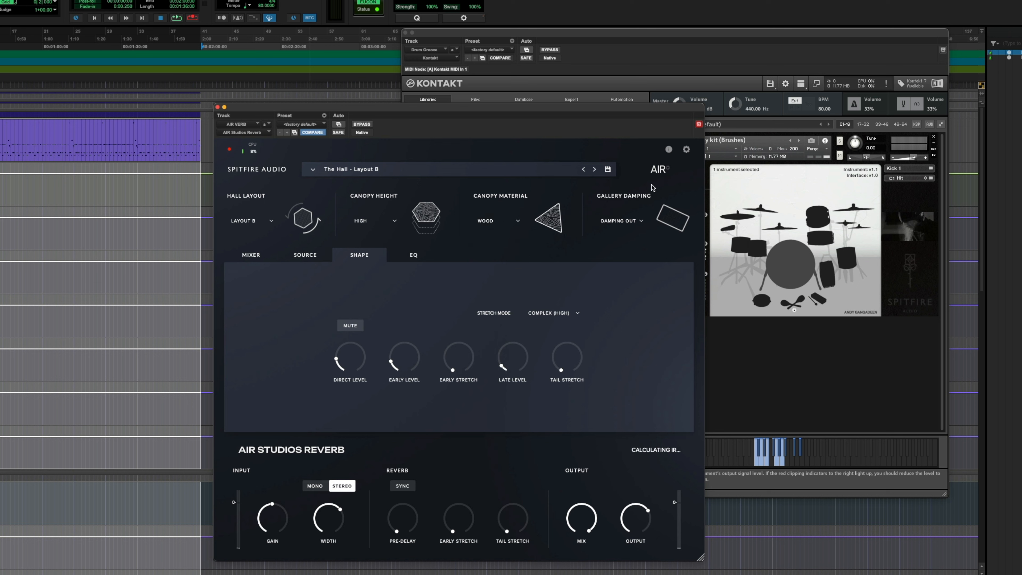
left_click(637, 223)
left_click(632, 259)
left_click(394, 222)
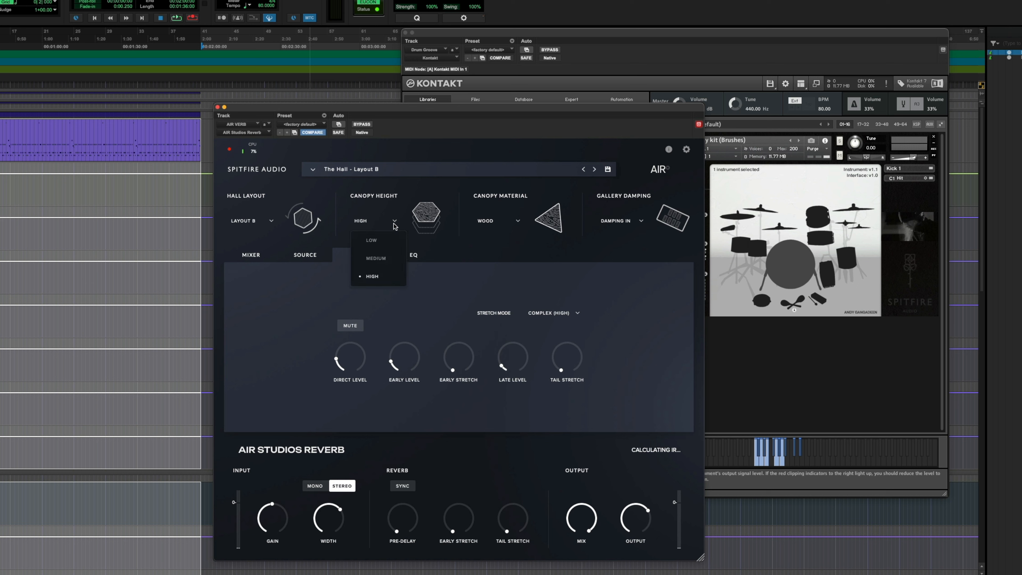
left_click(390, 240)
- Set the early level to 40% and late level to 36%, and slightly raise the early and tail stretch
mouse_move(400, 366)
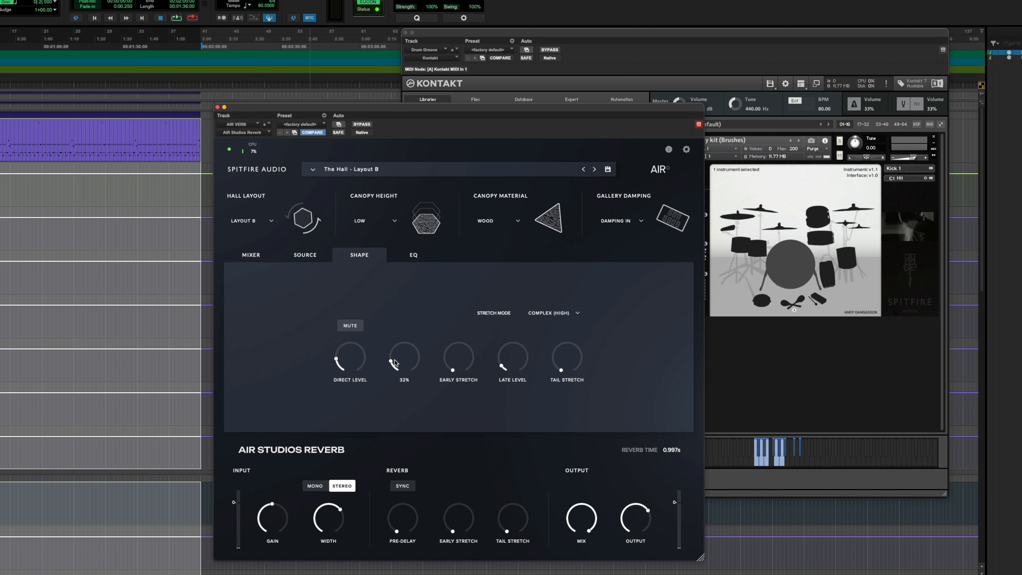
left_click_drag(393, 360, 395, 355)
mouse_move(453, 370)
left_click_drag(453, 370, 454, 380)
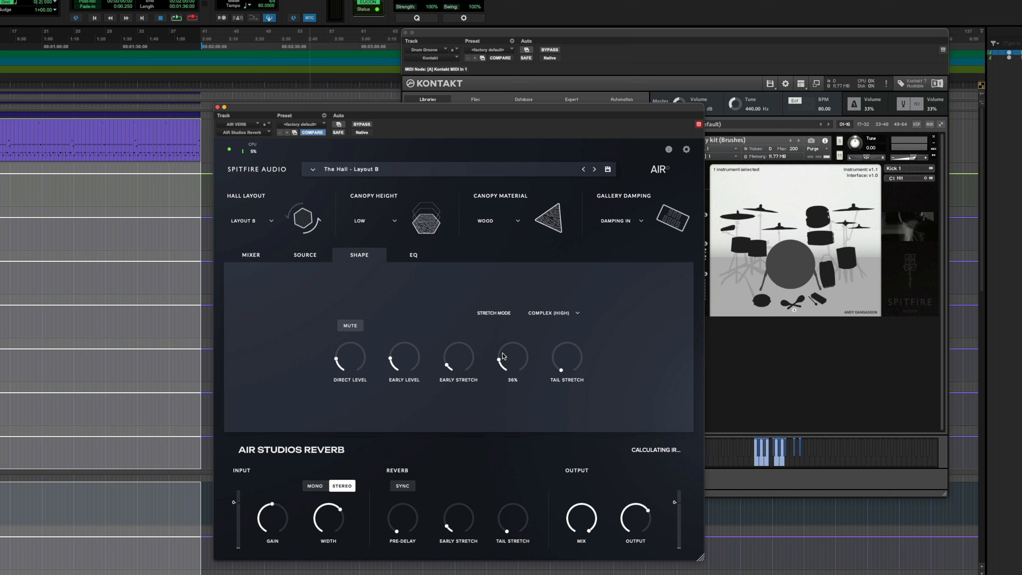
left_click_drag(562, 367, 563, 360)
- Play the drum groove and lower the reverb's output to about 8 dB
key("space")
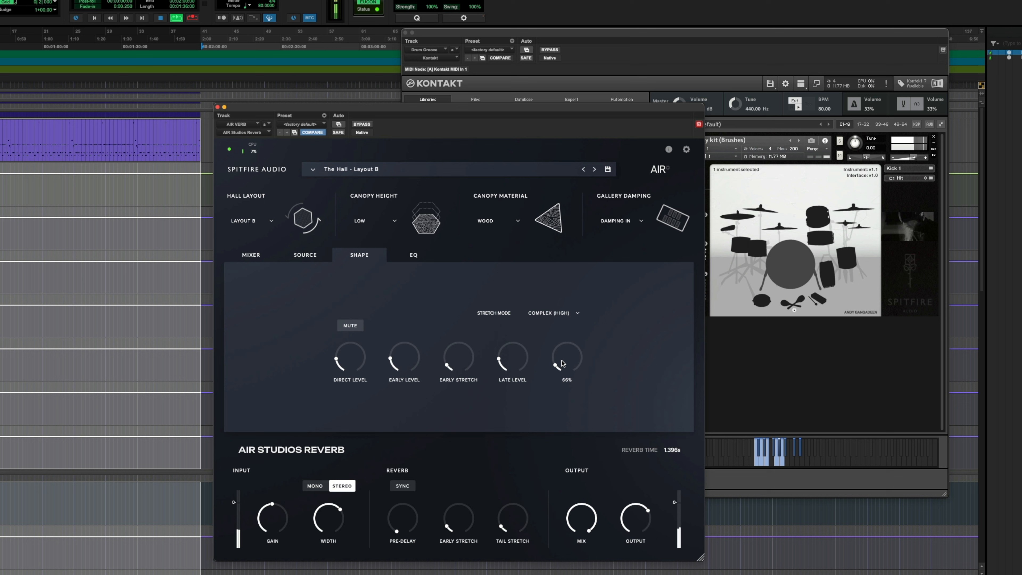
mouse_move(639, 517)
left_click_drag(639, 516, 633, 519)
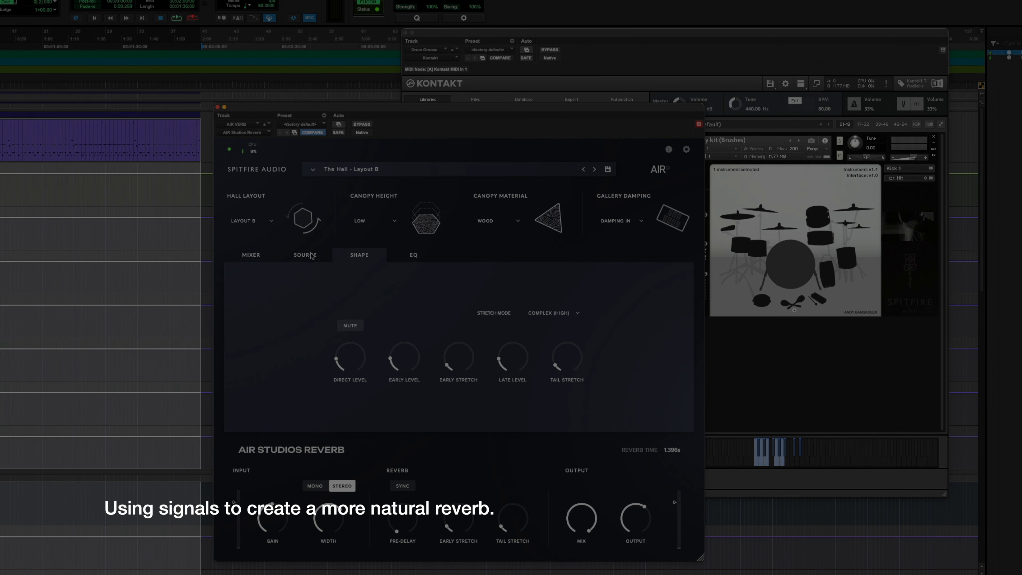
- Disable the Tree mic signal, enable the Canopy signal, and raise the Gal. B fader to 0 dB
left_click(256, 257)
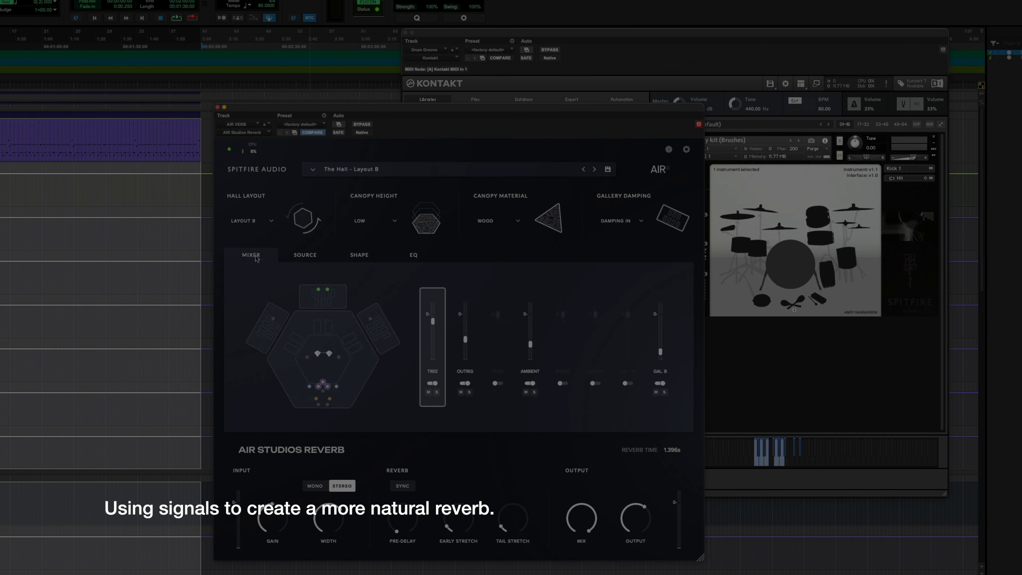
left_click(432, 383)
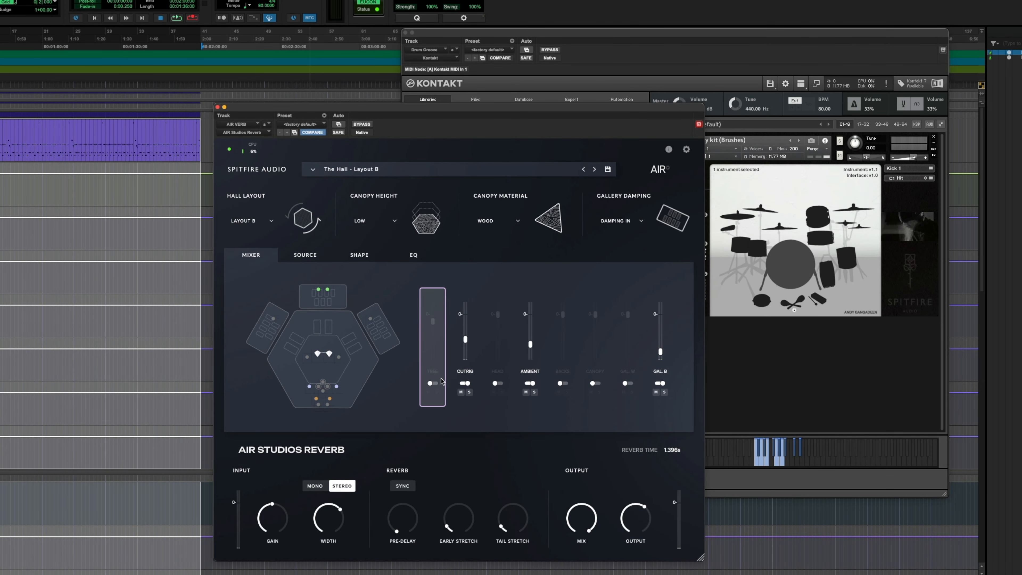
left_click(596, 384)
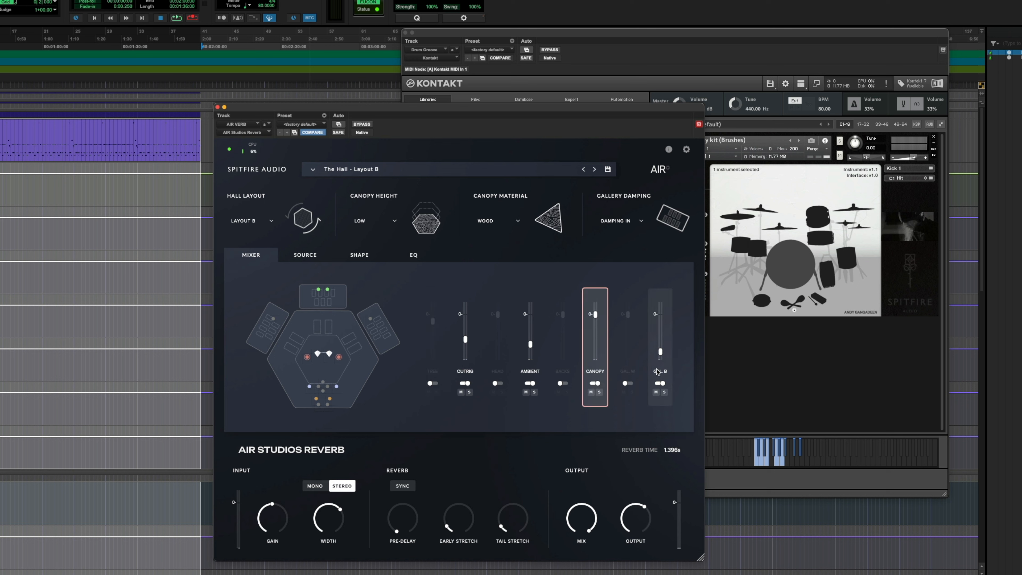
left_click_drag(660, 352, 665, 315)
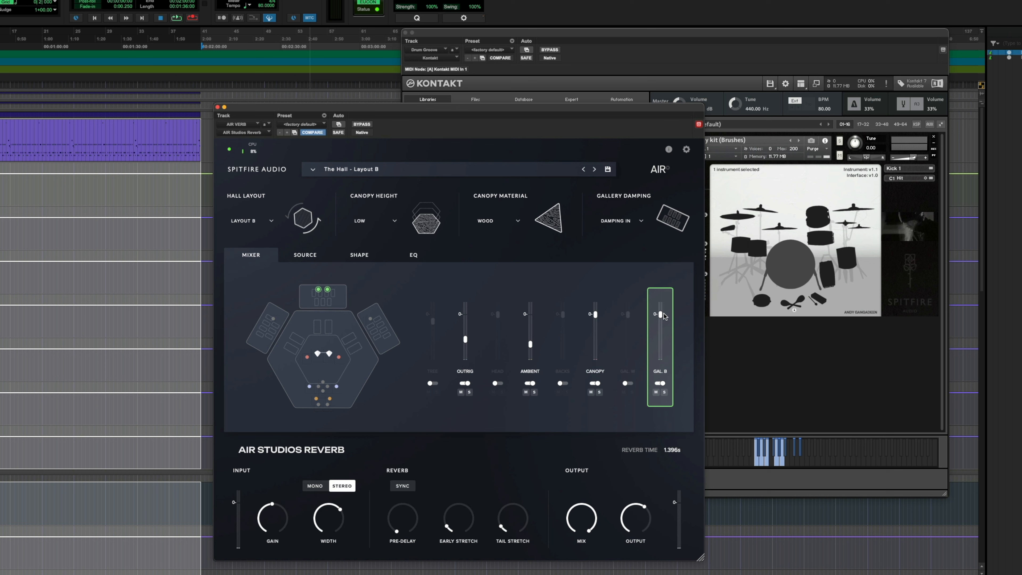
- Play the drum groove while trimming the Gal. B mic level slightly below 0 dB
key("space")
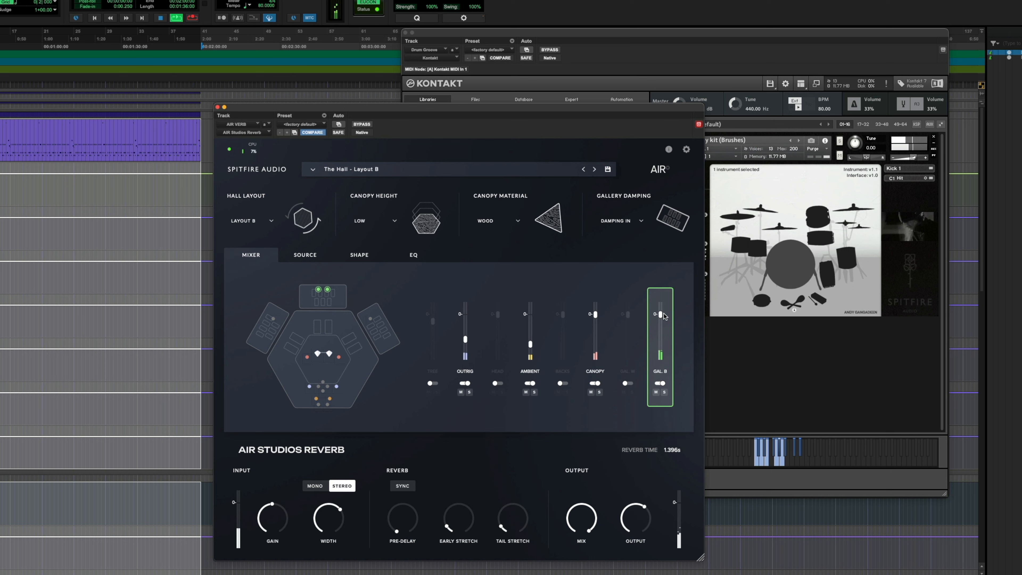
left_click_drag(661, 314, 655, 330)
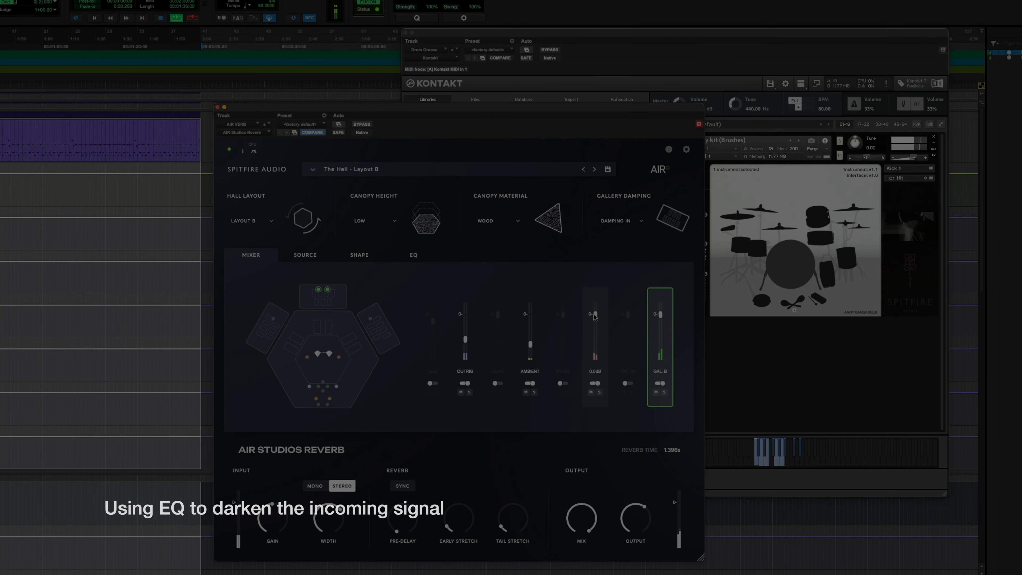
left_click(594, 315)
left_click_drag(660, 314, 660, 321)
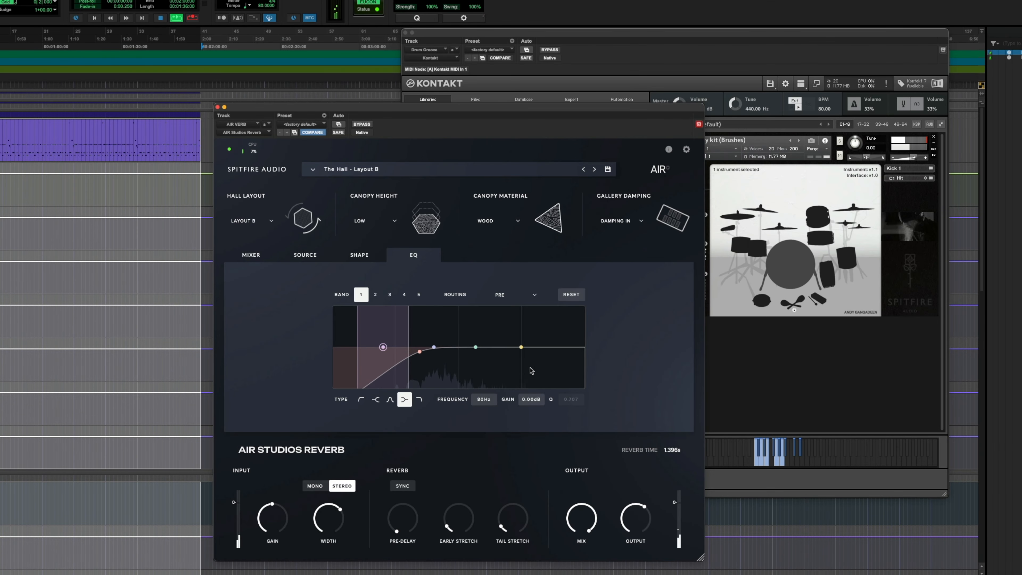
- Darken the pre-reverb EQ with a high cut and boost band 3 by 3.82 dB at 476 Hz with a Q of 0.902
left_click_drag(521, 347, 453, 342)
left_click(419, 399)
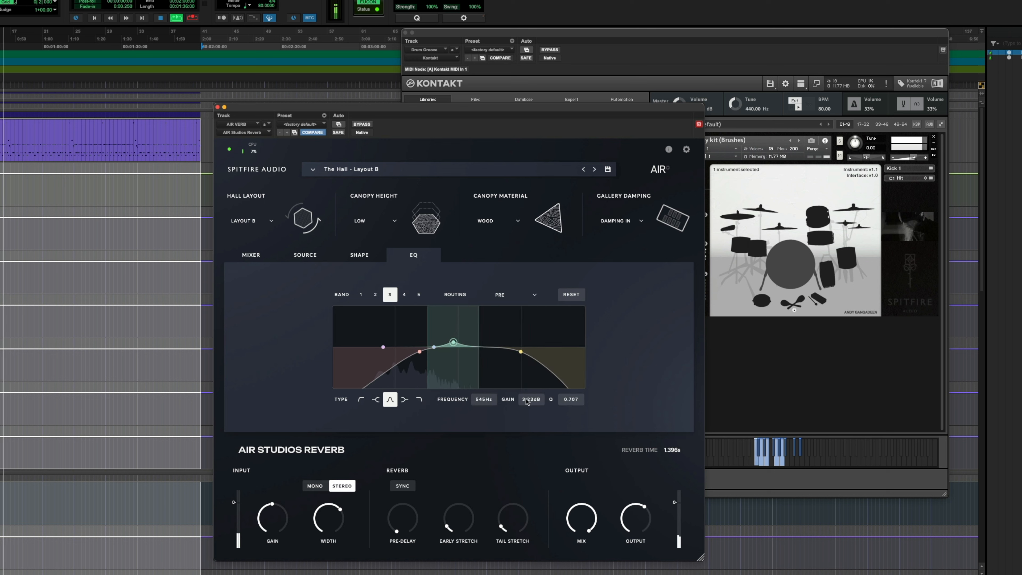
left_click_drag(569, 400, 448, 341)
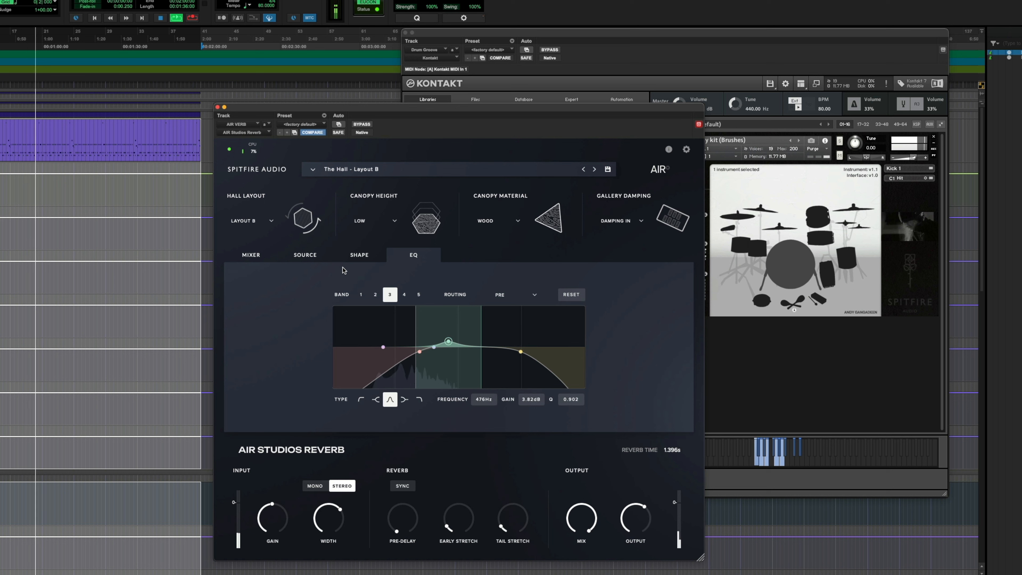
key("space")
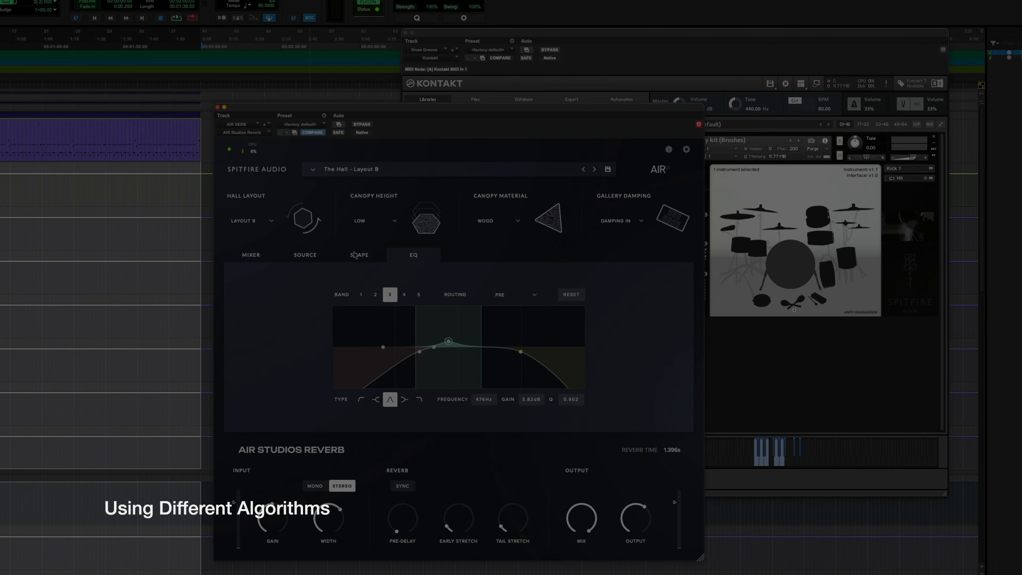
- Switch the reverb's stretch mode to Retro and raise the early level to 68%
left_click(355, 254)
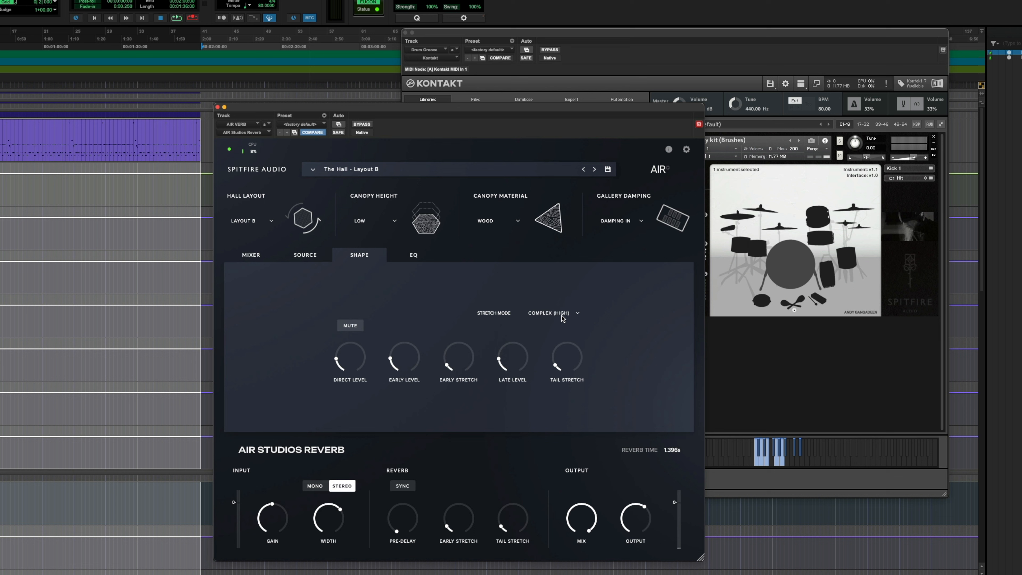
left_click(561, 316)
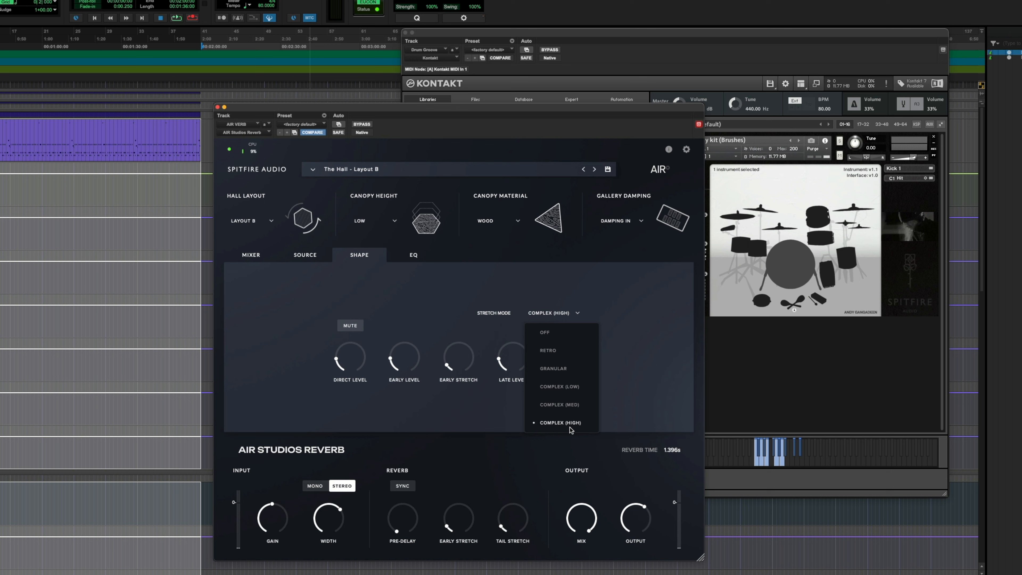
left_click(563, 351)
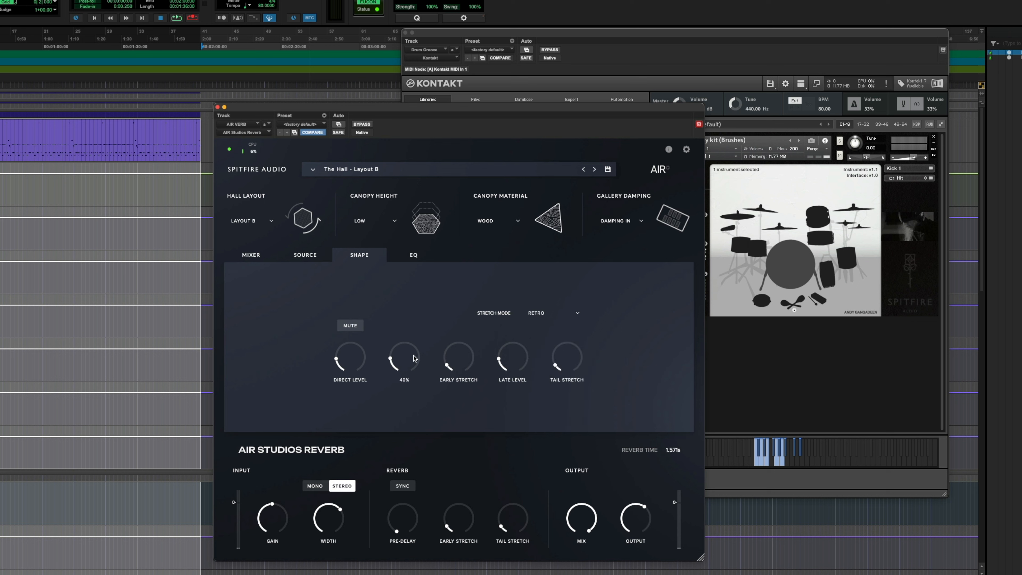
mouse_move(392, 358)
left_click_drag(393, 355, 405, 344)
- Play the drum groove with the Retro algorithm and raise the reverb's output slightly
key("space")
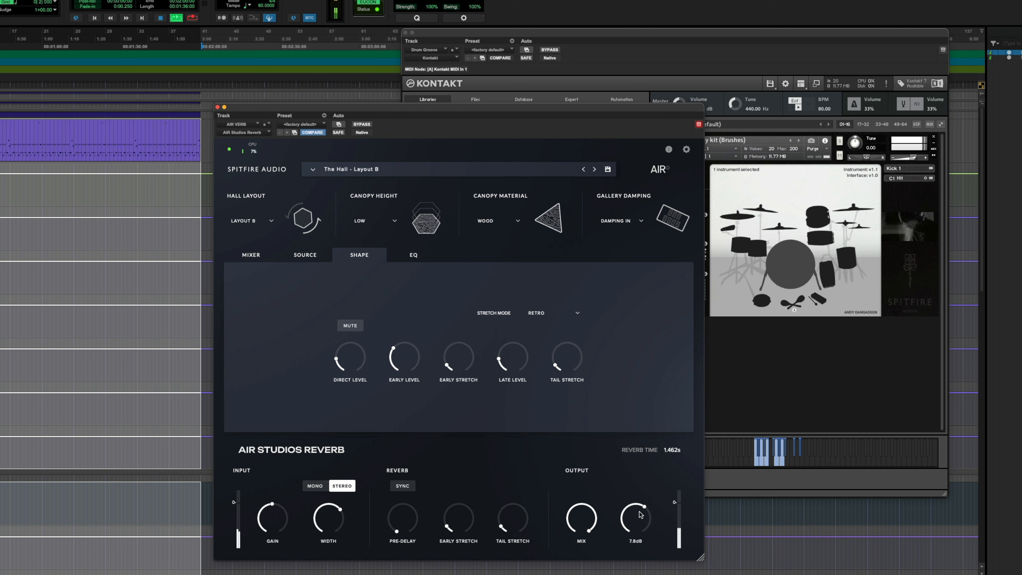
mouse_move(641, 513)
left_click_drag(641, 513, 645, 509)
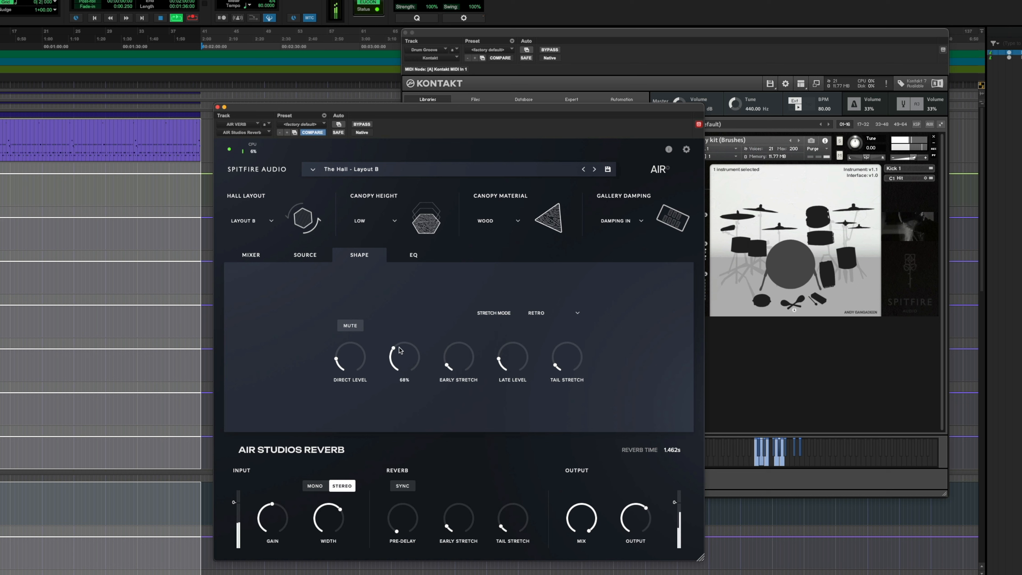
- Switch the reverb's stretch mode to Granular, fine-tuning the late level to 45% and tail stretch to 69% during playback
left_click_drag(398, 348, 398, 346)
mouse_move(501, 358)
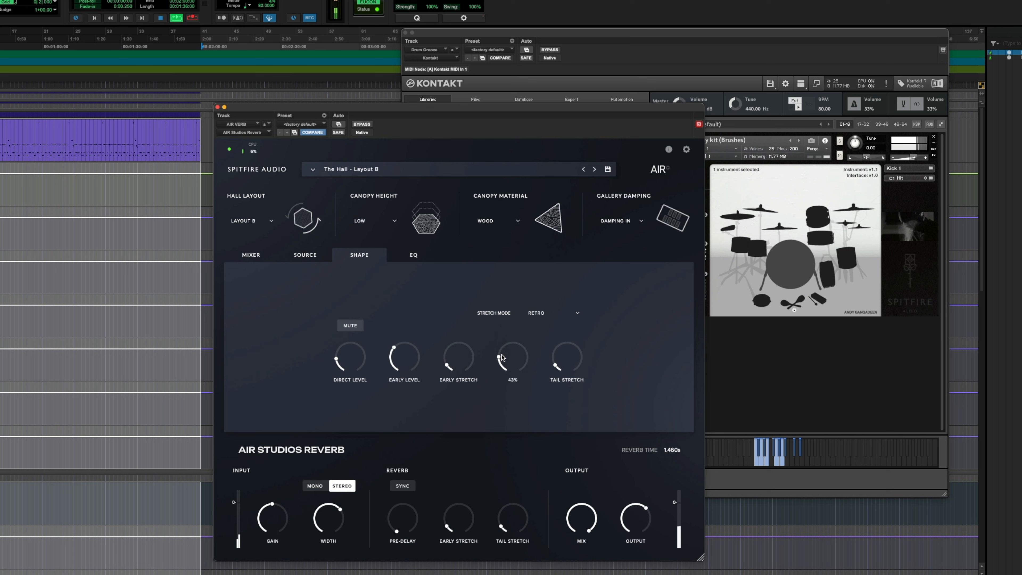
mouse_move(558, 364)
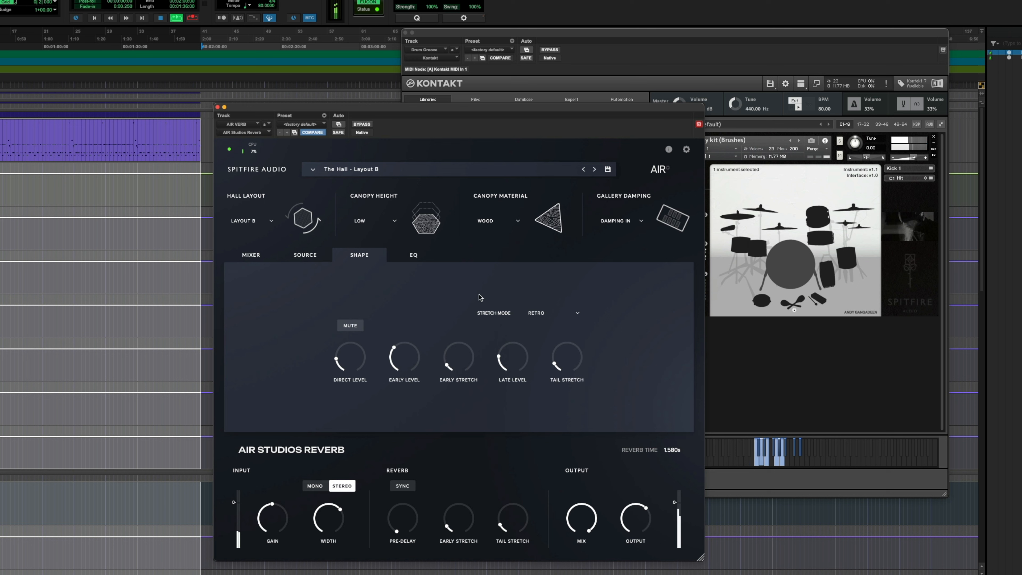
left_click(557, 313)
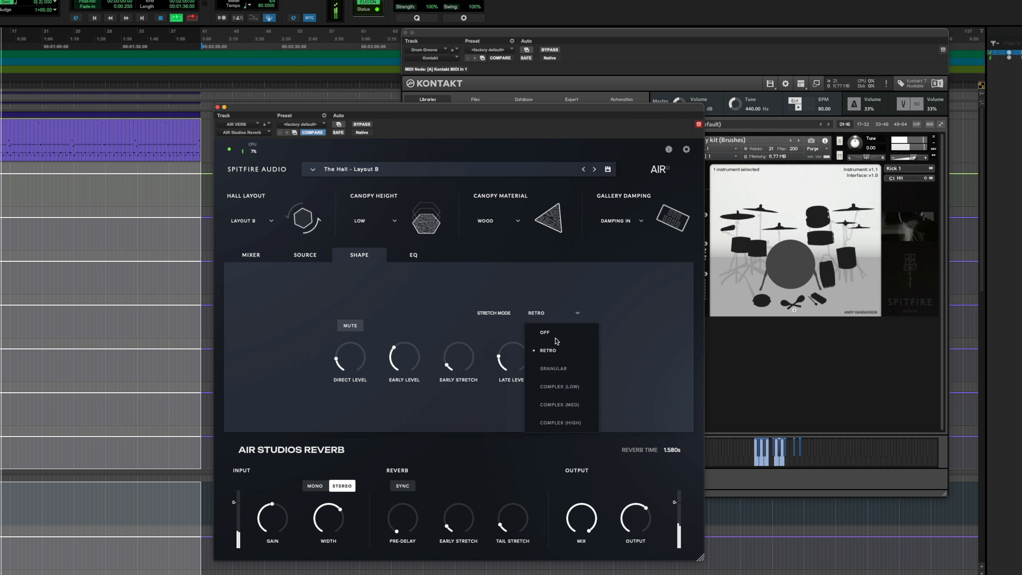
left_click(557, 365)
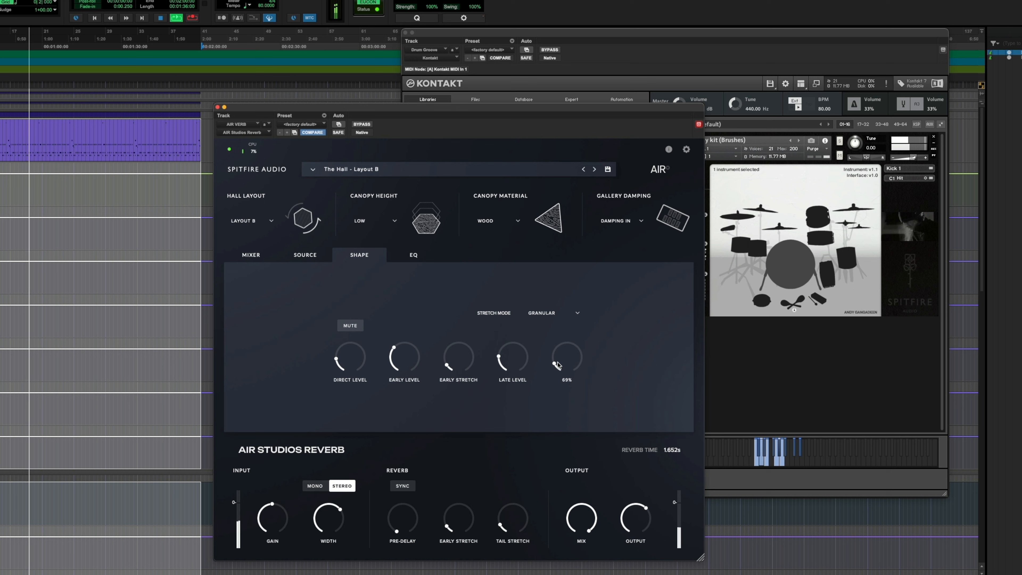
key("space")
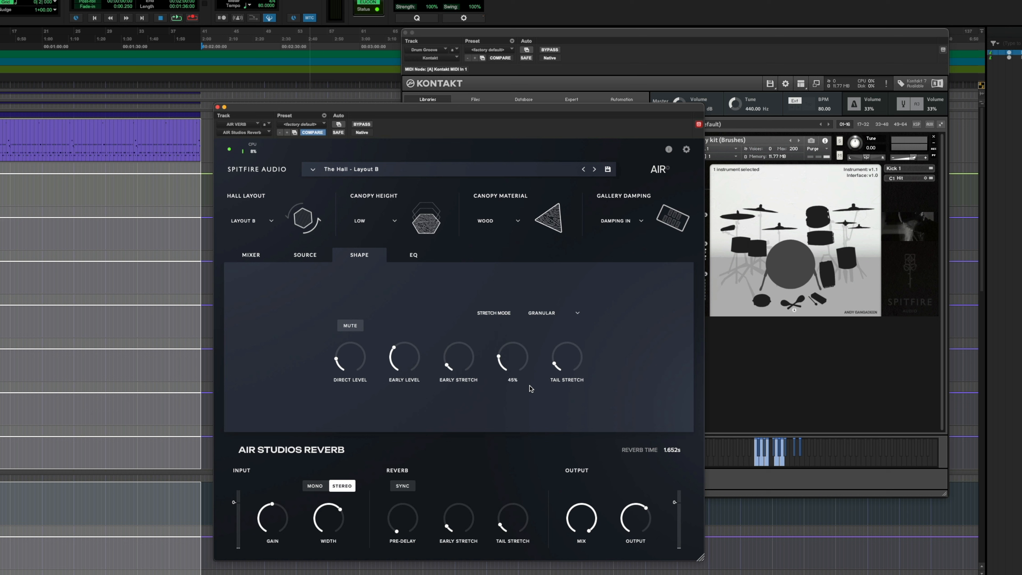
- Set the Distressor on the reverb track to Dist 3 with the audio high-pass and enable the detector high-pass
mouse_move(641, 515)
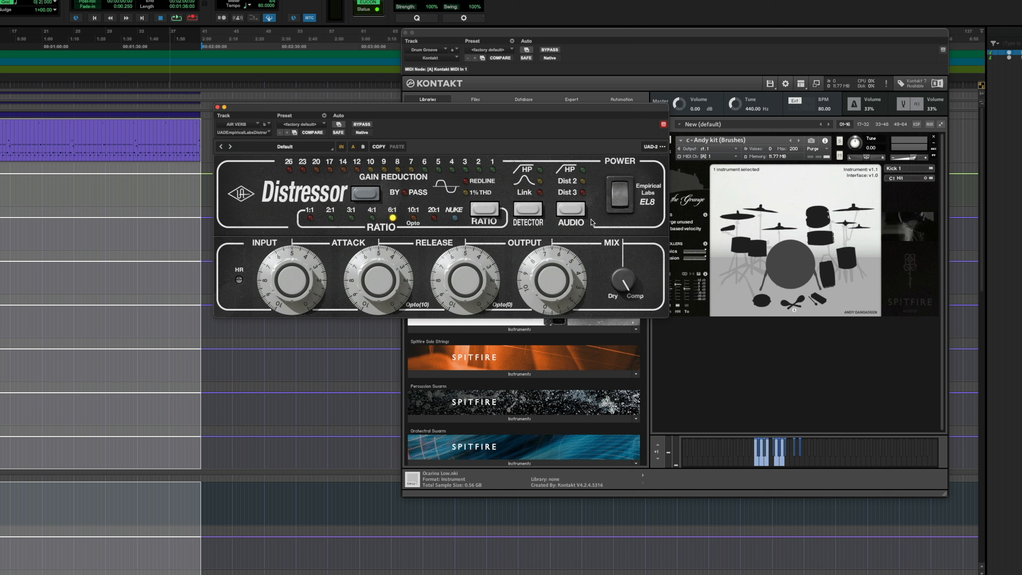
left_click(572, 212)
left_click(572, 212)
left_click(539, 211)
- Adjust the Distressor's release and output knobs and play the drum groove while trimming the compressor's input
left_click_drag(451, 285, 439, 306)
left_click_drag(523, 289, 514, 310)
key("space")
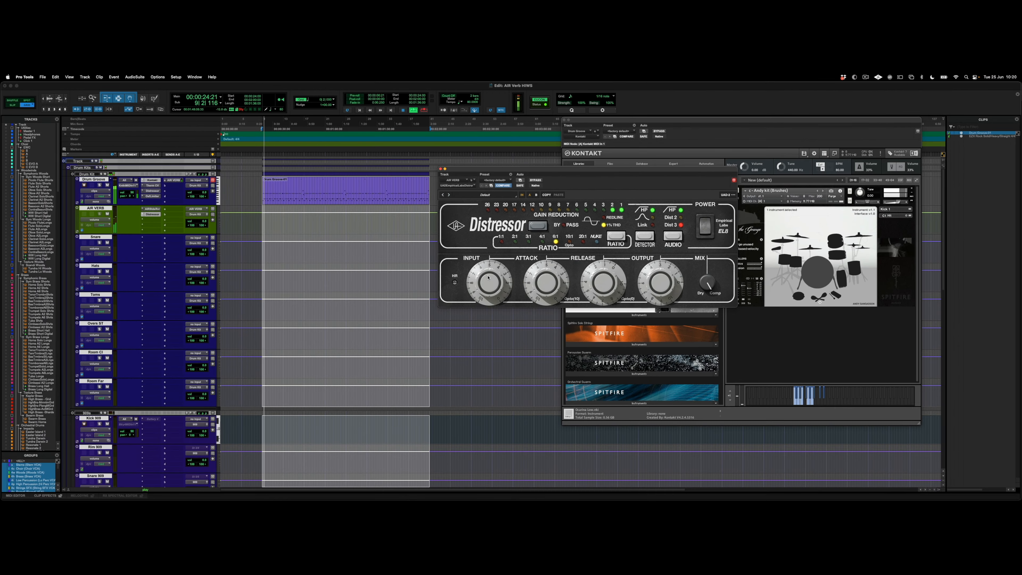
left_click_drag(327, 276, 327, 268)
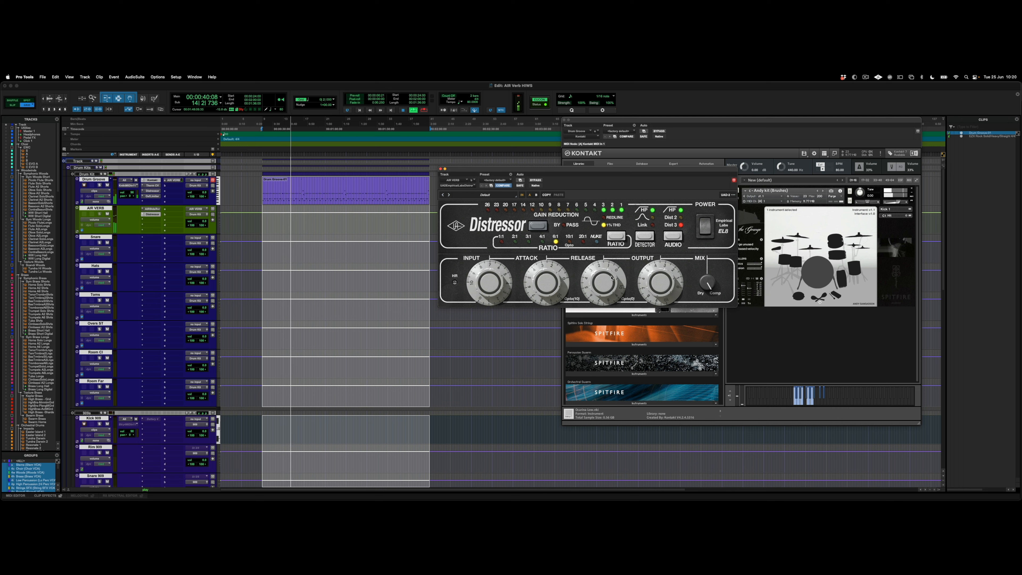
- Reopen the AIR VERB track's reverb beside the Distressor and lower its early level and tail stretch slightly
left_click(157, 210)
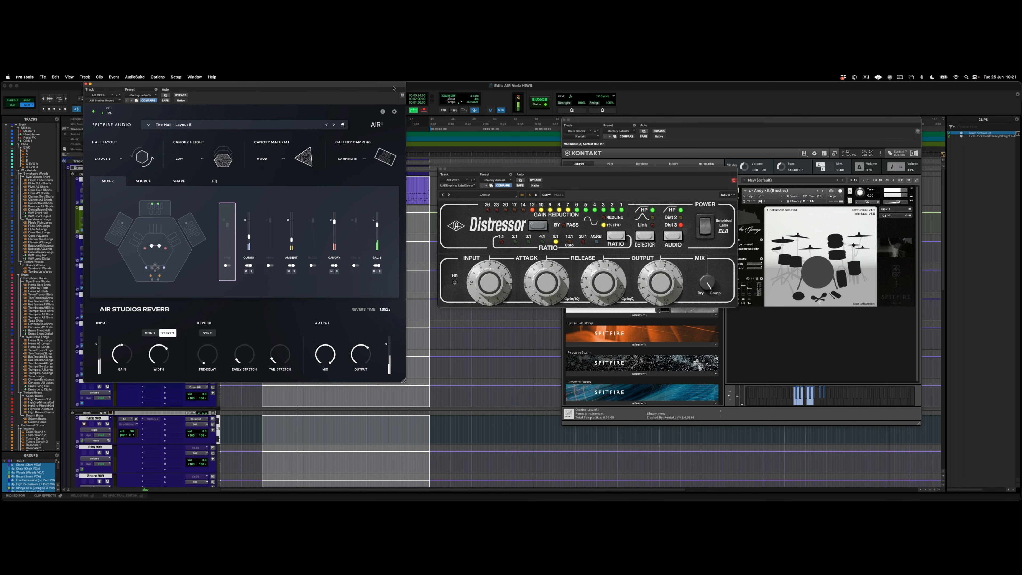
left_click_drag(388, 85, 528, 153)
left_click(318, 247)
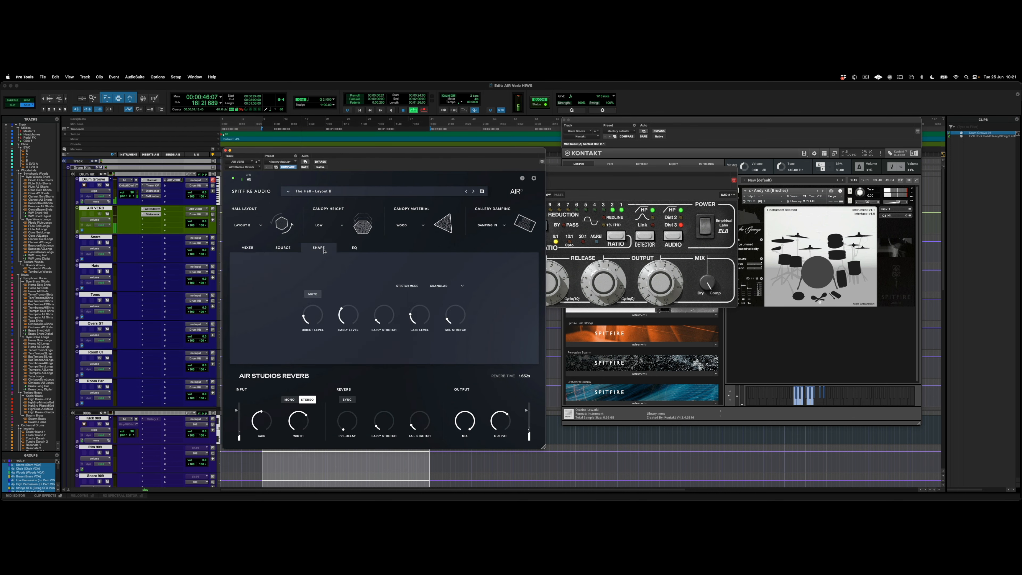
left_click_drag(347, 310, 341, 315)
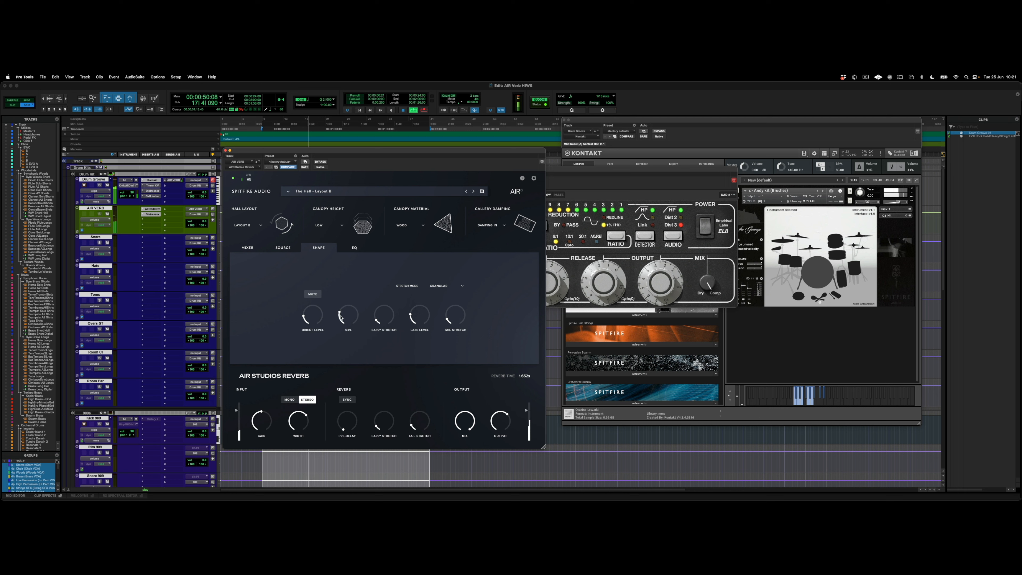
mouse_move(460, 318)
left_click_drag(450, 321, 449, 323)
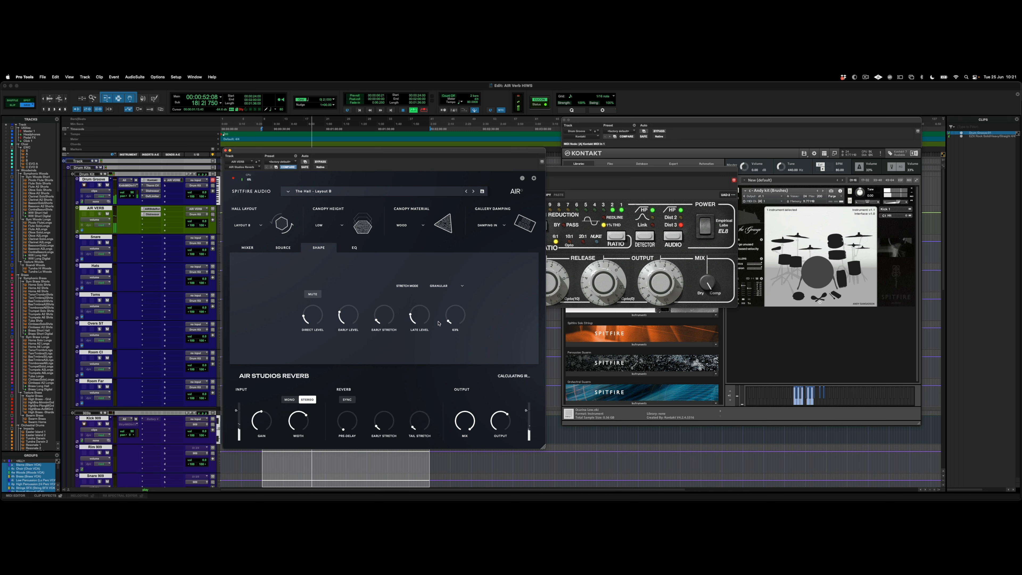